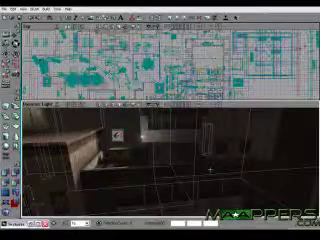
# Fly the perspective camera through the room and out past the lit yellow window
pyautogui.press('Left')
pyautogui.press('Left')
pyautogui.press('Left')
pyautogui.press('Left')
pyautogui.press('Left')
pyautogui.press('Left')
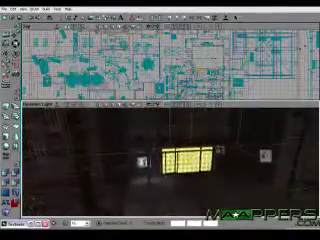
pyautogui.press('Left')
pyautogui.press('Left')
pyautogui.press('Left')
pyautogui.press('Left')
pyautogui.press('Left')
pyautogui.press('Left')
pyautogui.press('Left')
pyautogui.press('Left')
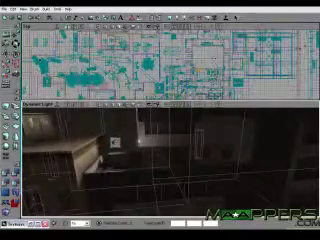
pyautogui.press('Left')
pyautogui.press('Left')
pyautogui.press('Left')
pyautogui.press('Left')
pyautogui.press('Left')
pyautogui.press('Left')
pyautogui.press('Left')
pyautogui.press('Left')
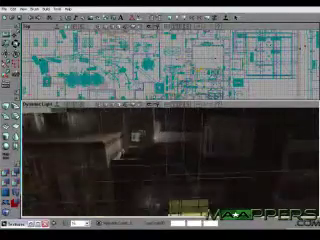
pyautogui.press('Left')
pyautogui.press('Left')
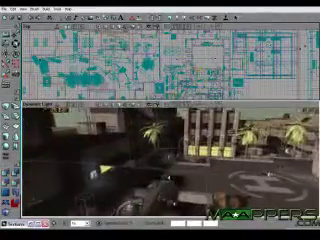
pyautogui.press('Up')
pyautogui.press('Up')
pyautogui.press('Up')
pyautogui.press('Up')
pyautogui.press('Up')
pyautogui.press('Up')
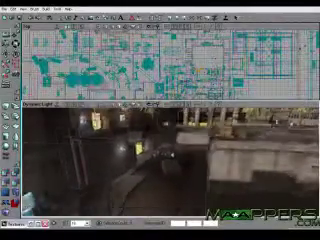
pyautogui.press('Up')
pyautogui.press('Up')
pyautogui.press('Up')
pyautogui.press('Up')
pyautogui.press('Up')
pyautogui.press('Up')
pyautogui.press('Up')
pyautogui.press('Up')
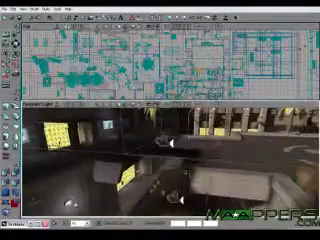
pyautogui.press('Up')
pyautogui.press('Up')
pyautogui.press('Left')
pyautogui.press('Left')
pyautogui.press('Left')
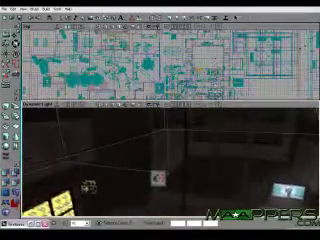
pyautogui.press('Left')
pyautogui.press('Left')
pyautogui.press('Up')
pyautogui.press('Up')
pyautogui.press('Up')
pyautogui.press('Up')
pyautogui.press('Up')
pyautogui.press('Up')
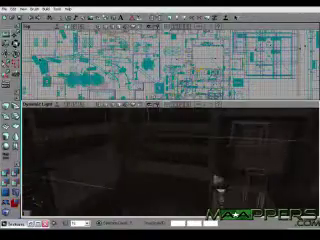
pyautogui.press('Left')
pyautogui.press('Left')
pyautogui.press('Up')
pyautogui.press('Up')
pyautogui.press('Up')
pyautogui.press('Up')
pyautogui.press('Left')
pyautogui.press('Left')
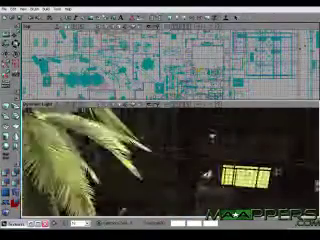
pyautogui.press('Left')
pyautogui.press('Left')
pyautogui.press('Up')
pyautogui.press('Up')
pyautogui.press('Right')
pyautogui.press('Right')
pyautogui.press('Right')
pyautogui.press('Right')
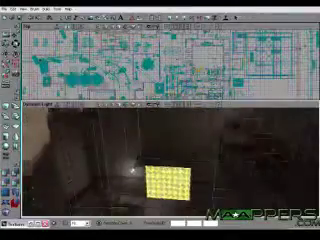
pyautogui.press('Up')
pyautogui.press('Up')
pyautogui.press('Up')
pyautogui.press('Up')
pyautogui.press('Up')
pyautogui.press('Up')
pyautogui.press('Left')
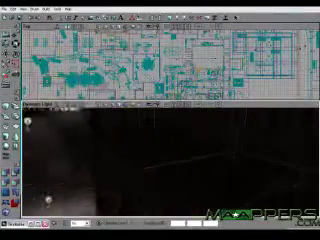
# Frame the cluster of spawn markers, including IF RPK, 18Z and 18C, in the viewport
pyautogui.press('Left')
pyautogui.press('Left')
pyautogui.press('Up')
pyautogui.press('Up')
pyautogui.press('Down')
pyautogui.press('Down')
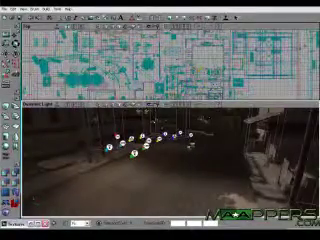
pyautogui.press('Left')
pyautogui.press('Left')
pyautogui.press('Up')
pyautogui.press('Left')
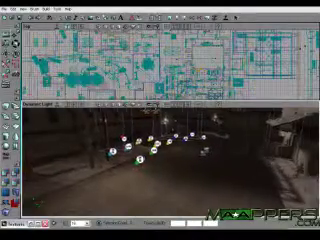
pyautogui.press('Up')
pyautogui.press('Up')
pyautogui.press('Left')
pyautogui.press('Up')
pyautogui.press('Right')
pyautogui.press('Left')
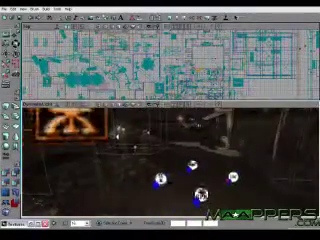
pyautogui.press('Down')
pyautogui.press('Down')
pyautogui.press('Down')
pyautogui.press('Down')
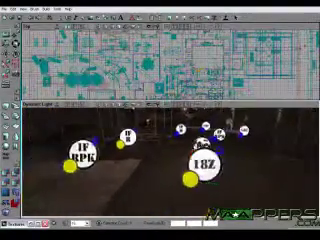
pyautogui.press('Right')
pyautogui.press('Up')
pyautogui.press('Up')
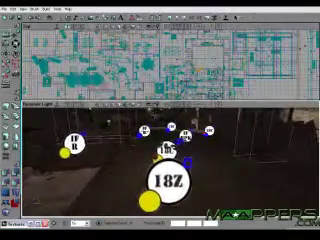
pyautogui.press('Left')
pyautogui.press('Up')
pyautogui.press('Up')
pyautogui.press('Up')
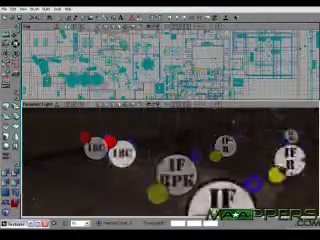
pyautogui.press('Left')
pyautogui.press('Down')
pyautogui.press('Down')
pyautogui.press('Down')
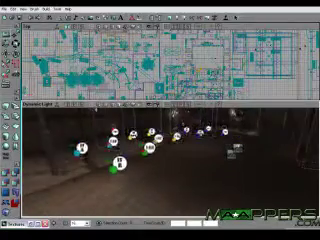
pyautogui.press('Left')
pyautogui.press('Up')
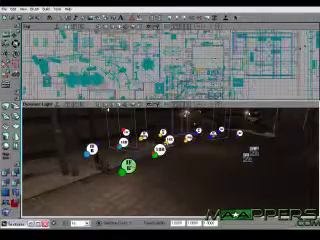
pyautogui.press('Left')
pyautogui.press('Up')
pyautogui.press('Up')
pyautogui.press('Up')
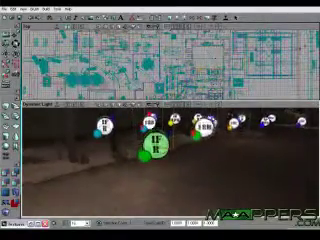
pyautogui.press('Up')
pyautogui.press('Up')
pyautogui.press('Up')
pyautogui.press('Up')
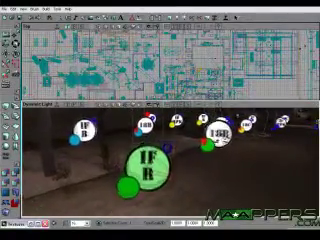
pyautogui.press('Down')
pyautogui.press('Down')
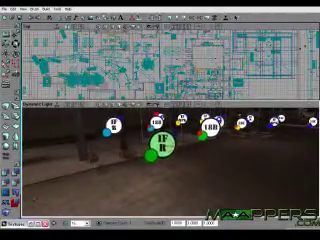
pyautogui.press('Left')
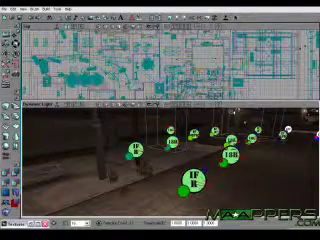
pyautogui.press('Right')
pyautogui.press('Right')
pyautogui.press('Right')
# Fly the camera forward and look around among the spawn markers
pyautogui.press('Up')
pyautogui.press('Up')
pyautogui.press('Up')
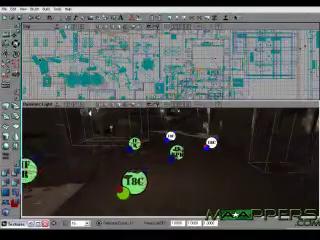
pyautogui.press('Up')
pyautogui.press('Up')
pyautogui.press('Right')
pyautogui.press('Right')
pyautogui.press('Down')
pyautogui.press('Down')
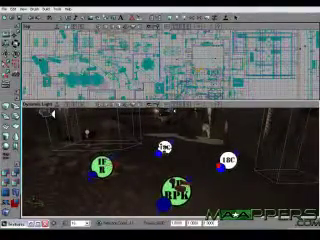
pyautogui.press('Left')
pyautogui.press('Left')
pyautogui.press('Down')
pyautogui.press('Right')
pyautogui.press('Right')
pyautogui.press('Left')
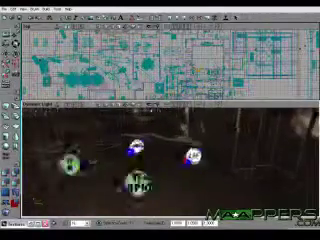
# Pull back to a wide view of the spawn points and right-click the selected group
pyautogui.press('Left')
pyautogui.press('Down')
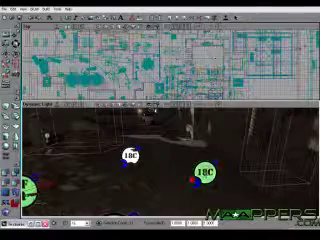
pyautogui.press('Down')
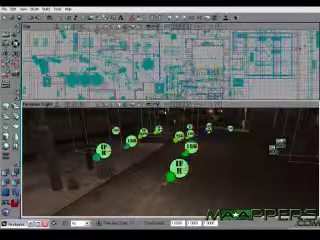
pyautogui.rightClick(179, 34)
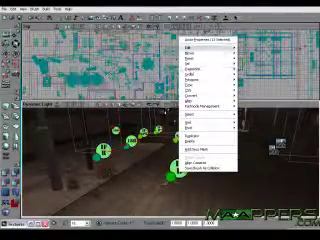
# Copy the selected spawn points with Edit > Copy
pyautogui.click(248, 52)
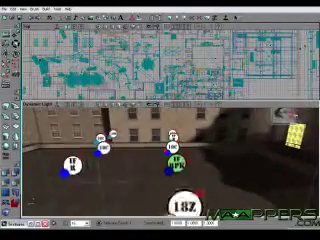
pyautogui.rightClick(172, 48)
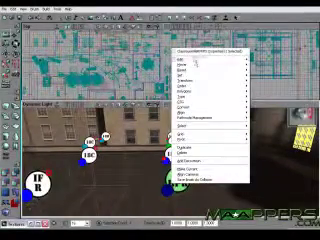
pyautogui.click(200, 51)
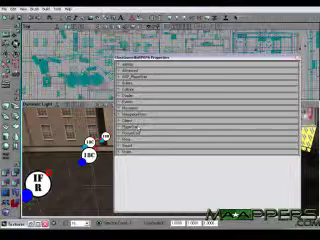
pyautogui.click(139, 127)
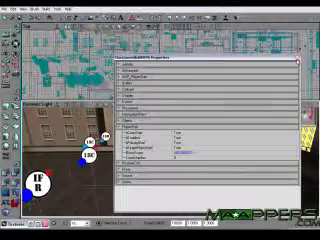
pyautogui.press('Escape')
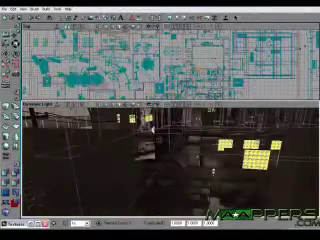
pyautogui.moveTo(170, 160); pyautogui.dragTo(190, 160)
pyautogui.moveTo(170, 160); pyautogui.dragTo(190, 160)
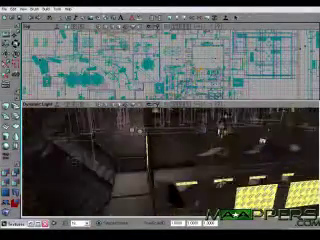
pyautogui.moveTo(170, 160); pyautogui.dragTo(190, 160)
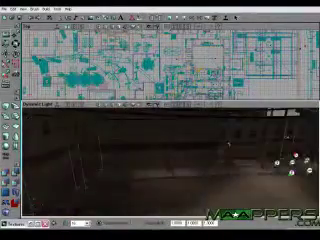
pyautogui.moveTo(170, 160); pyautogui.dragTo(190, 160)
pyautogui.press('w')
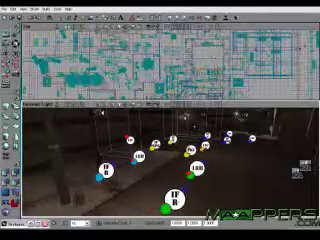
pyautogui.moveTo(170, 160); pyautogui.dragTo(165, 160)
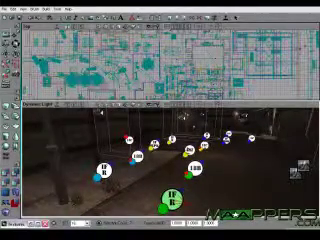
pyautogui.rightClick(175, 65)
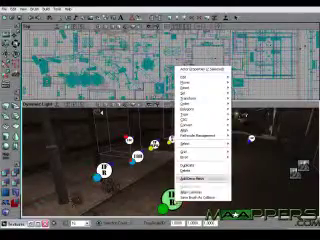
pyautogui.click(190, 196)
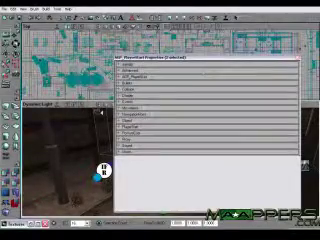
pyautogui.press('Escape')
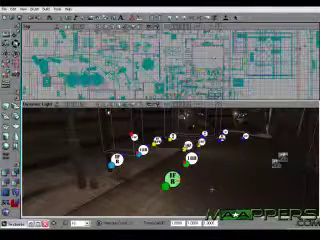
pyautogui.press('Right')
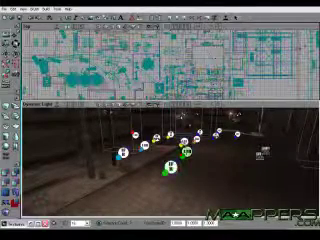
pyautogui.press('w')
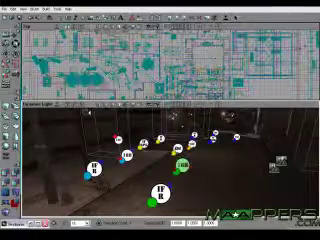
# Set the IF R spawn point's PlayerStart team value and close its properties
pyautogui.rightClick(185, 31)
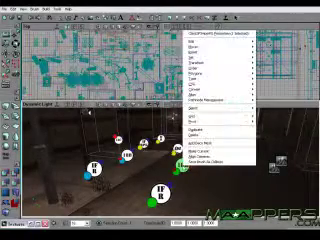
pyautogui.click(215, 33)
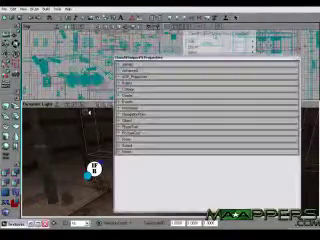
pyautogui.click(120, 126)
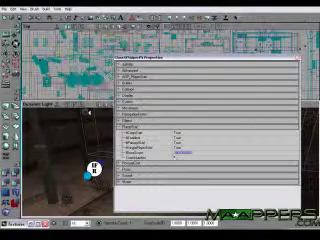
pyautogui.click(177, 157)
pyautogui.press('Return')
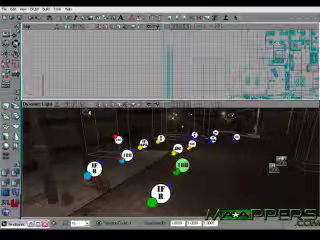
pyautogui.rightClick(125, 83)
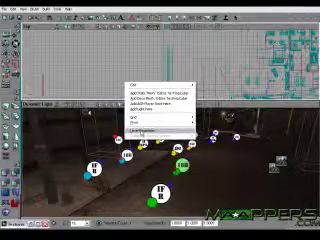
# Open Level Properties and expand its Advanced settings
pyautogui.click(140, 133)
pyautogui.click(68, 48)
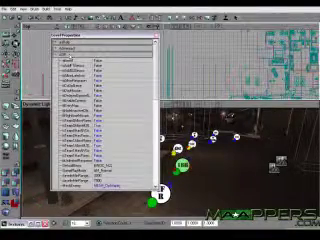
pyautogui.scroll(-4, 155, 77)
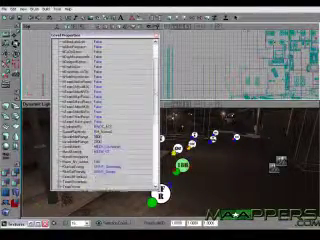
pyautogui.scroll(-1, 155, 77)
pyautogui.scroll(-2, 155, 77)
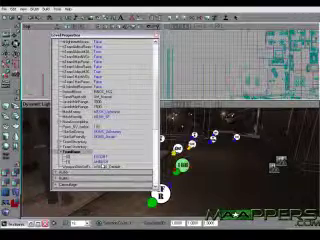
# Fly the camera forward through the level past the palm trees
pyautogui.press('Up')
pyautogui.press('Up')
pyautogui.press('Up')
pyautogui.press('Up')
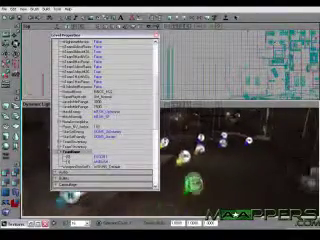
pyautogui.press('Up')
pyautogui.press('Up')
pyautogui.press('Up')
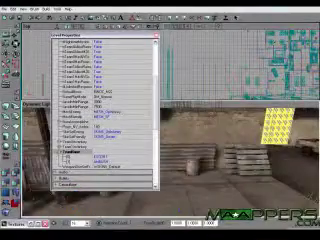
pyautogui.press('Left')
pyautogui.press('Left')
pyautogui.press('Up')
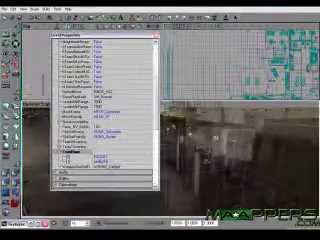
pyautogui.press('Up')
pyautogui.press('Up')
pyautogui.press('Left')
pyautogui.press('Up')
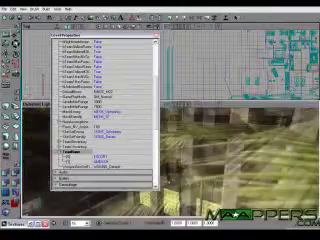
pyautogui.press('Up')
pyautogui.press('Up')
pyautogui.press('Up')
pyautogui.press('Up')
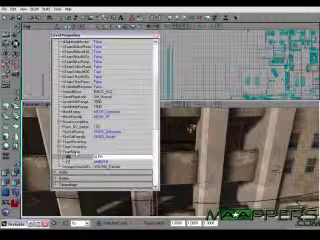
# Enter new team names in TeamName entries [0] and [1]
pyautogui.press('Down')
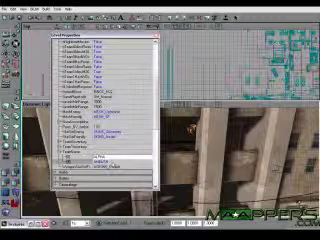
pyautogui.press('Down')
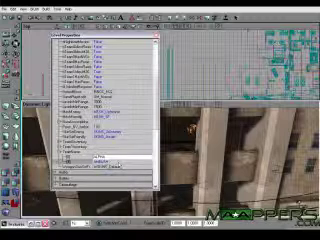
pyautogui.click(101, 161)
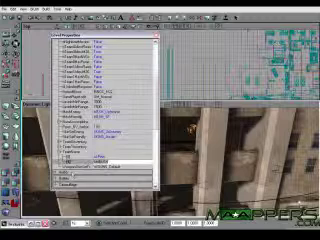
pyautogui.press('Down')
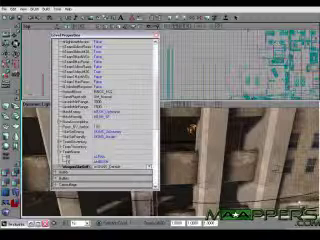
pyautogui.press('Down')
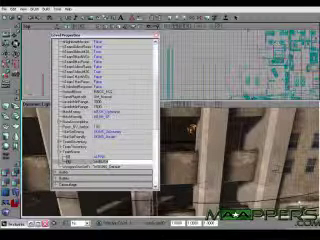
pyautogui.press('Down')
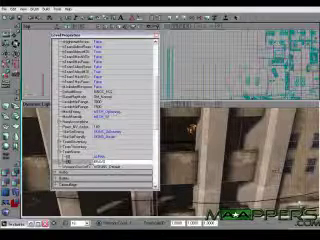
pyautogui.click(155, 38)
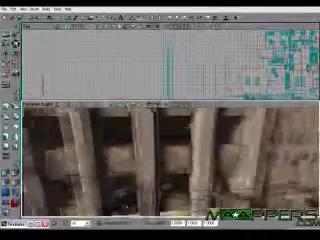
# Fly the camera back through the level to the cluster of spawn markers
pyautogui.moveTo(170, 160)
pyautogui.mouseDown()
pyautogui.moveTo(170, 150)
pyautogui.moveTo(170, 155)
pyautogui.mouseUp()
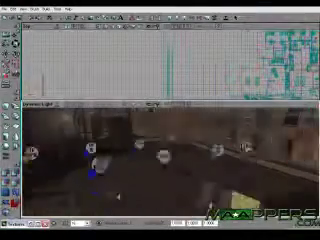
pyautogui.moveTo(118, 196); pyautogui.dragTo(118, 180)
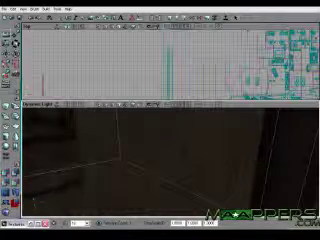
pyautogui.moveTo(170, 160)
pyautogui.mouseDown()
pyautogui.moveTo(170, 150)
pyautogui.moveTo(170, 170)
pyautogui.mouseUp()
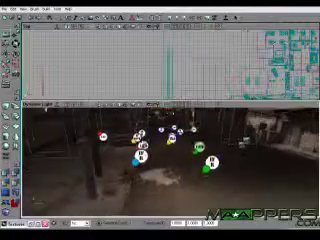